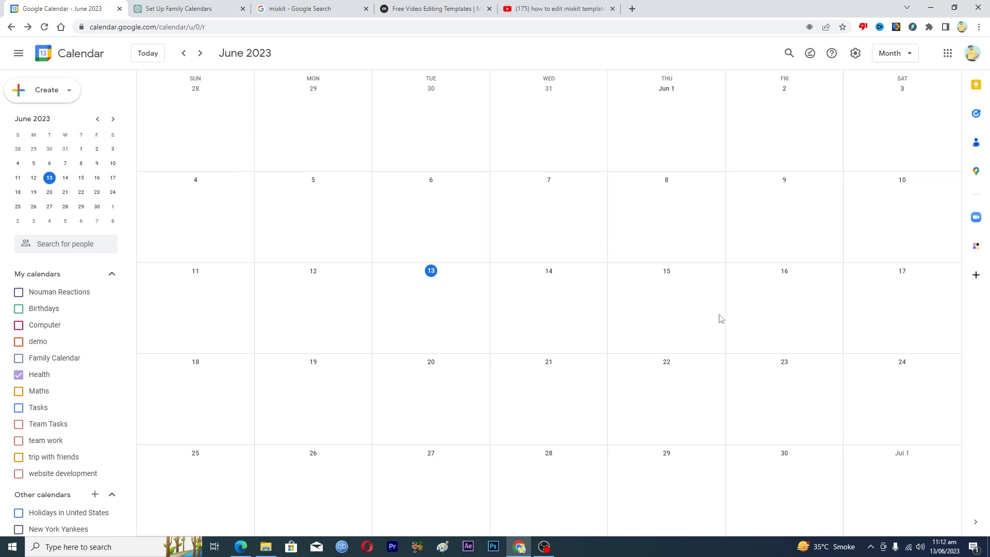
Step: Start a new event on Thursday, June 15 with the title "Team Meetup"
click(657, 290)
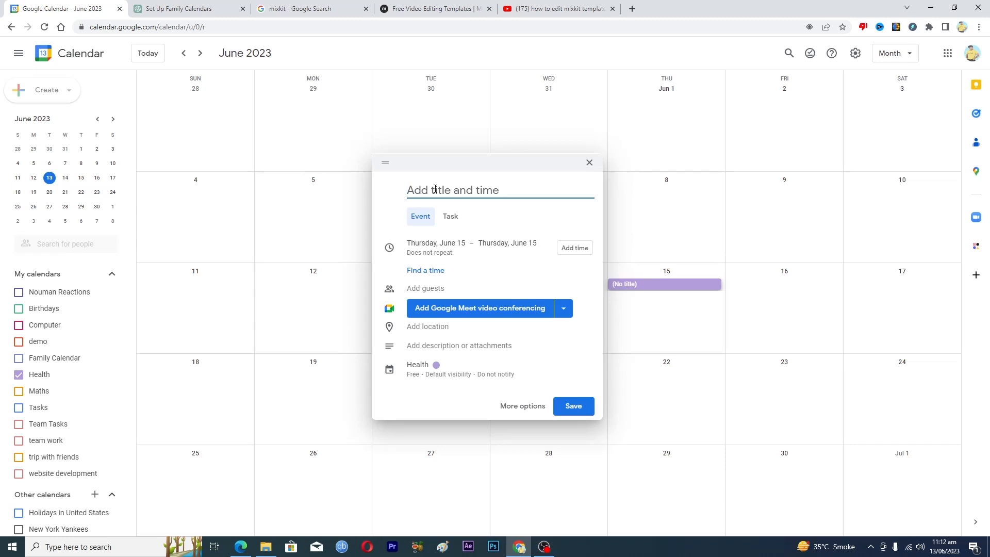
text(Team M)
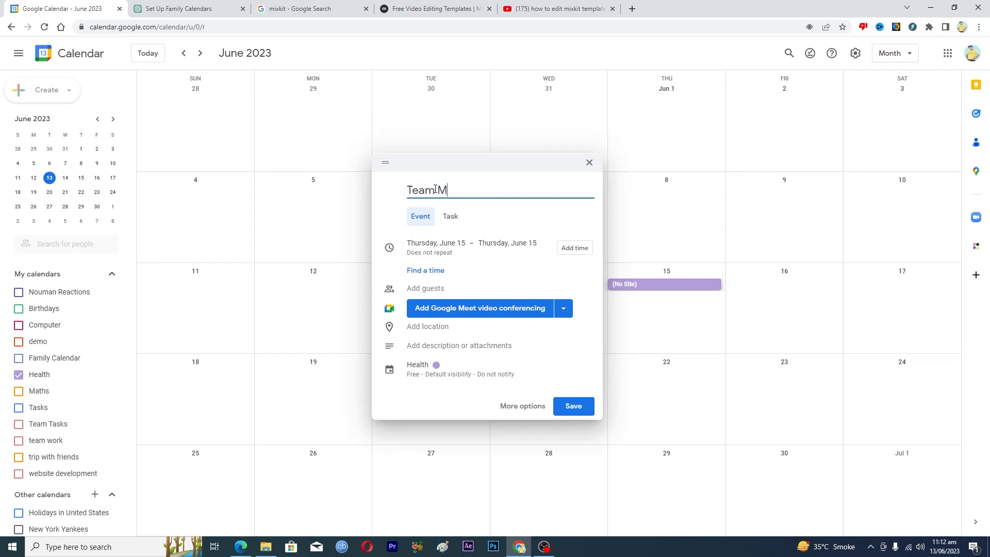
text(eetup)
Step: Add a time to the Team Meetup event and set its start to 10:00am
click(572, 250)
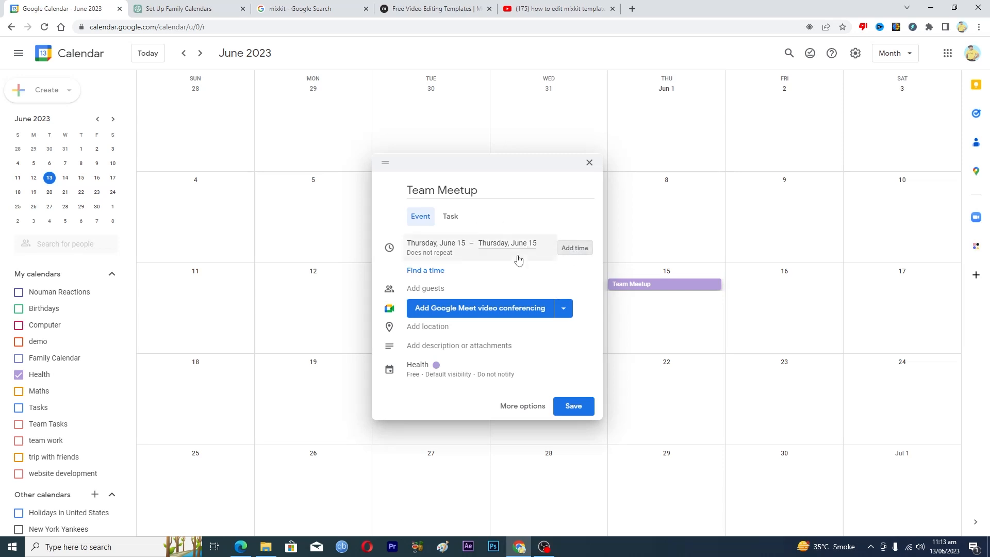
click(571, 255)
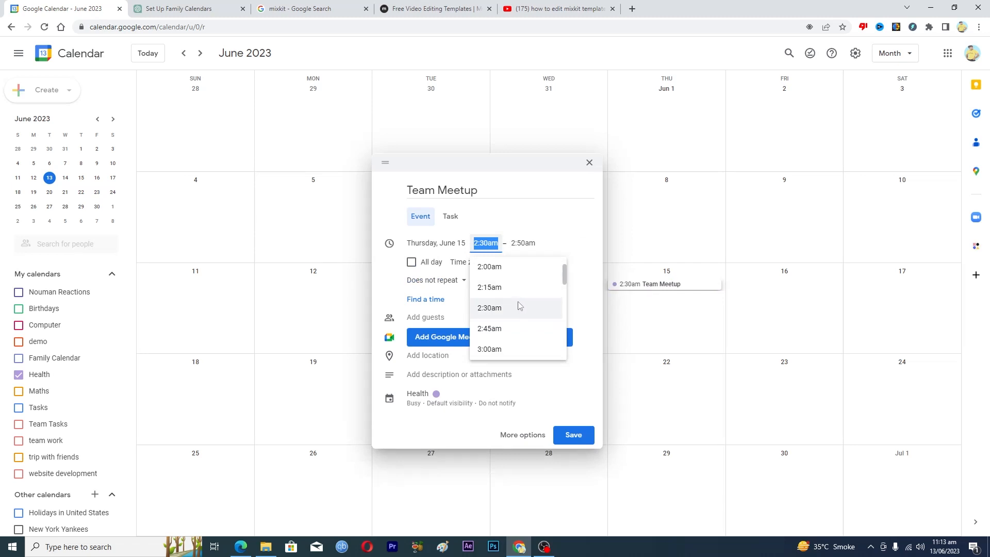
scroll(518, 306, down, 9)
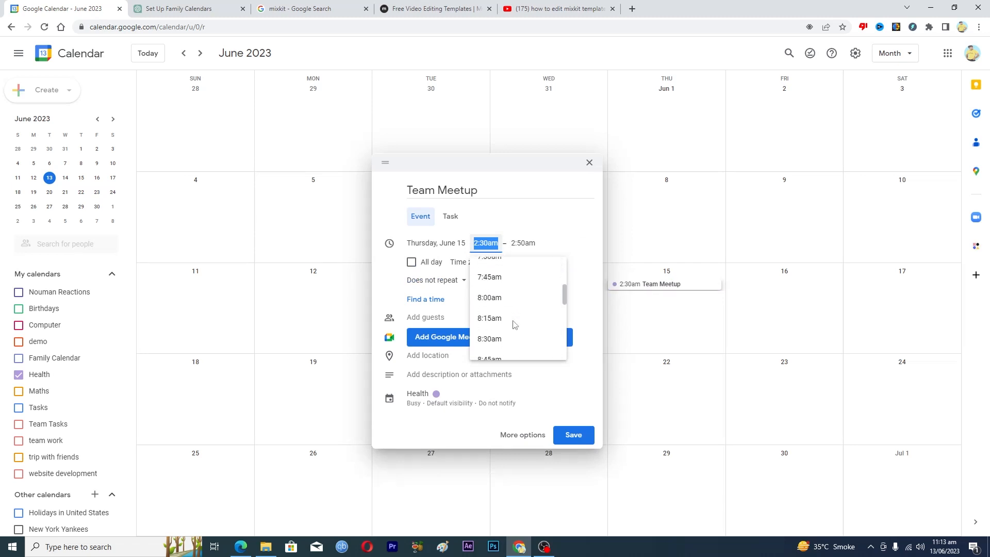
scroll(513, 324, down, 3)
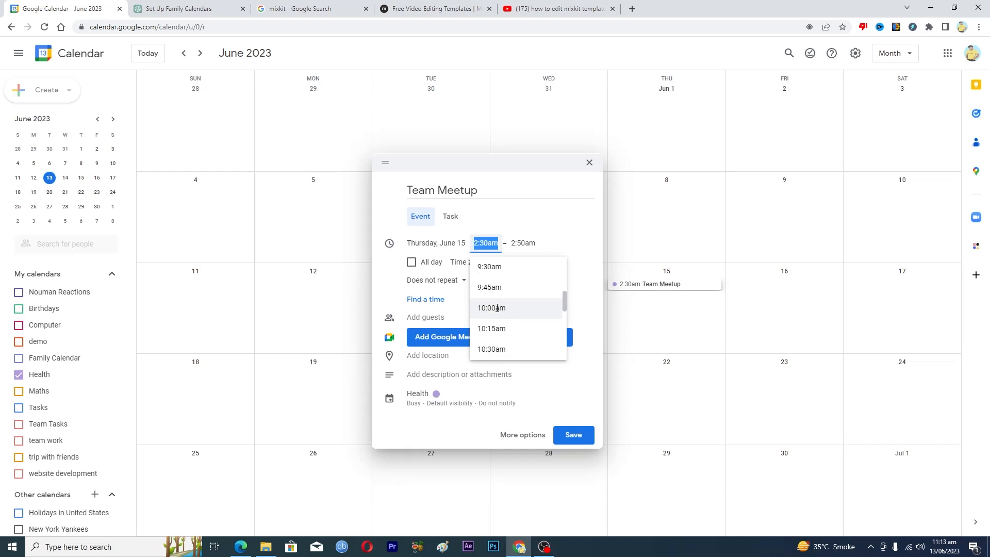
click(497, 307)
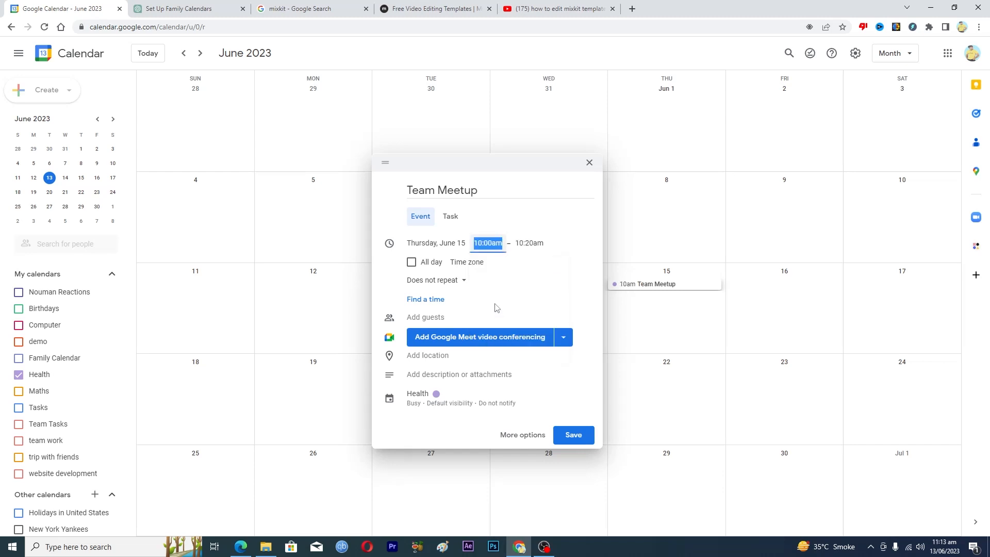
click(429, 317)
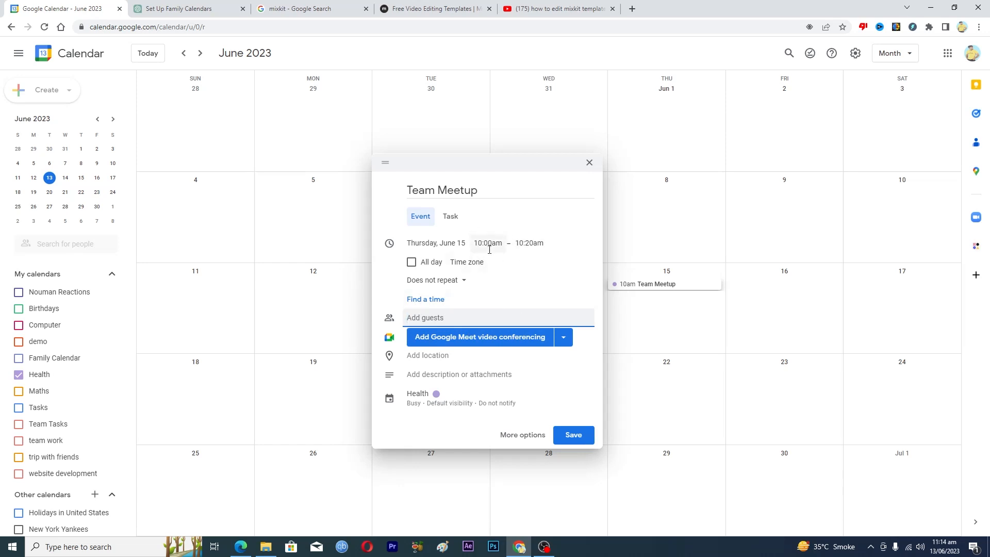
click(431, 359)
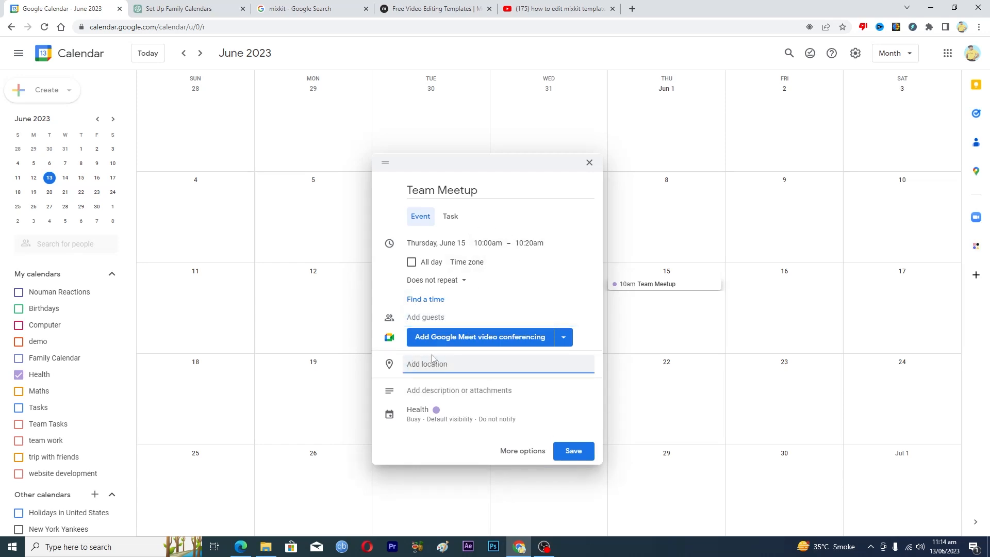
click(431, 393)
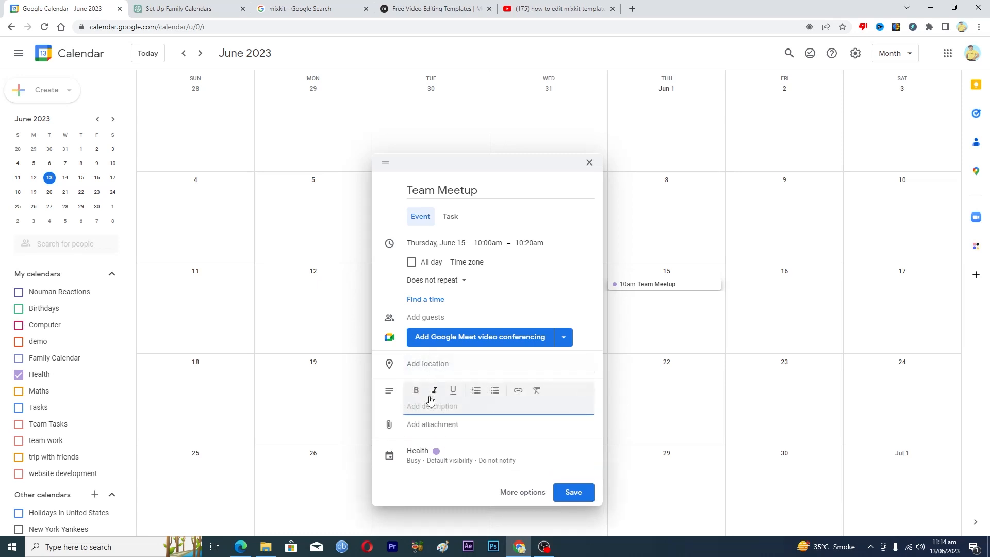
Step: Give the Team Meetup event the light red color and save it
click(437, 456)
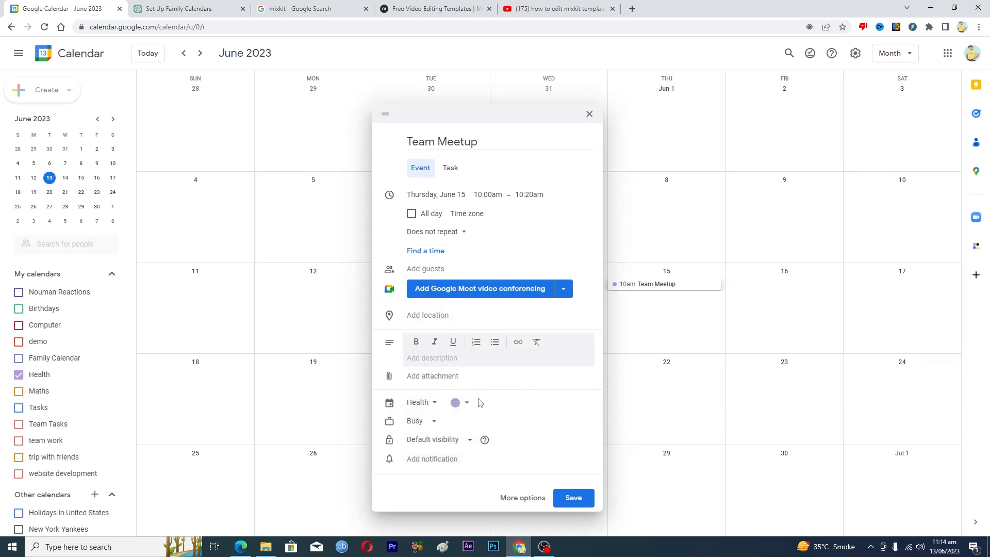
click(462, 404)
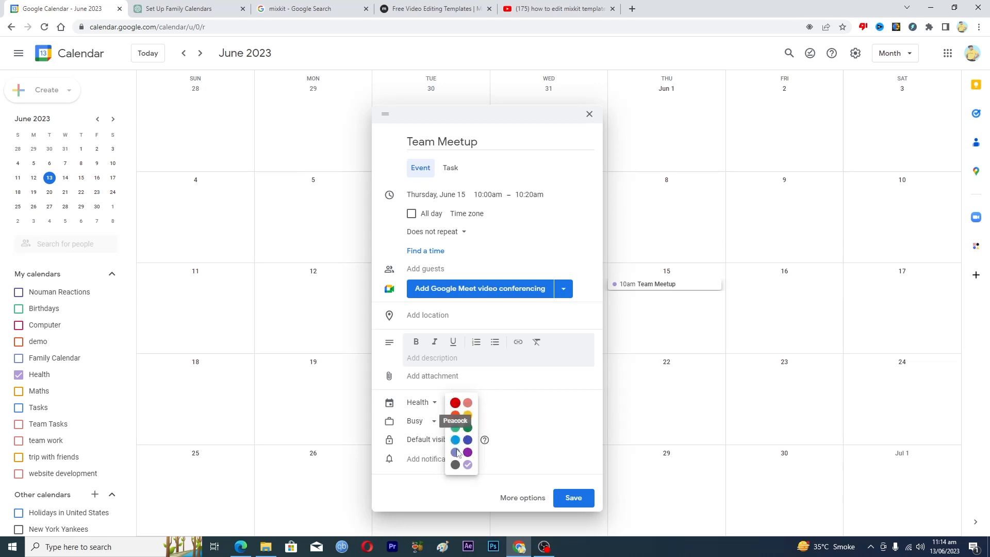
click(467, 403)
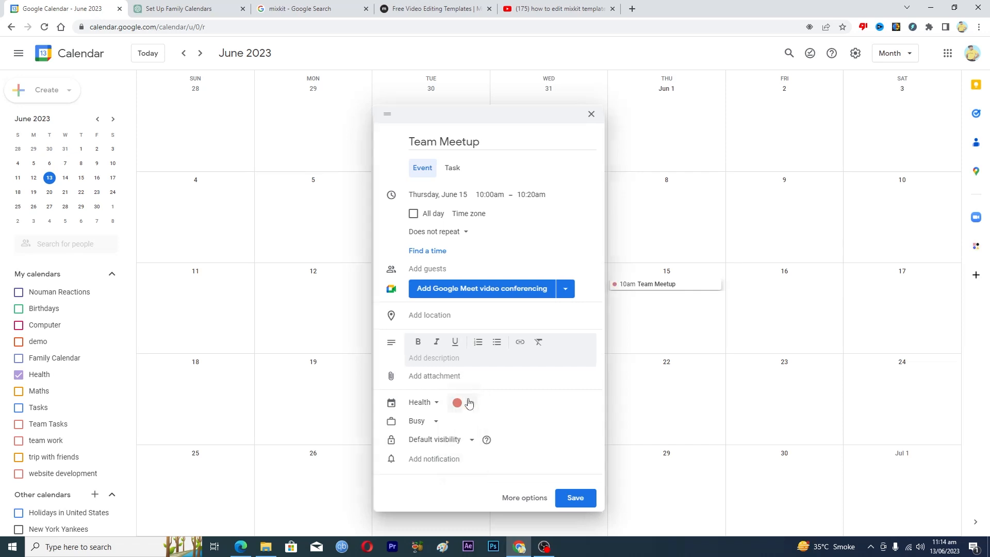
click(574, 497)
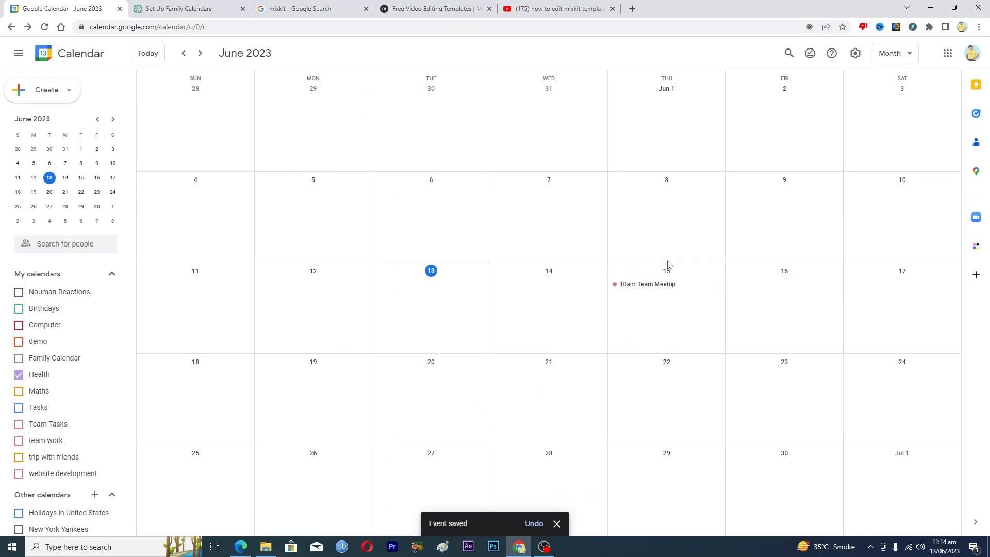
Step: Start another event on Thursday, June 15 with the title "briefing about project"
click(655, 308)
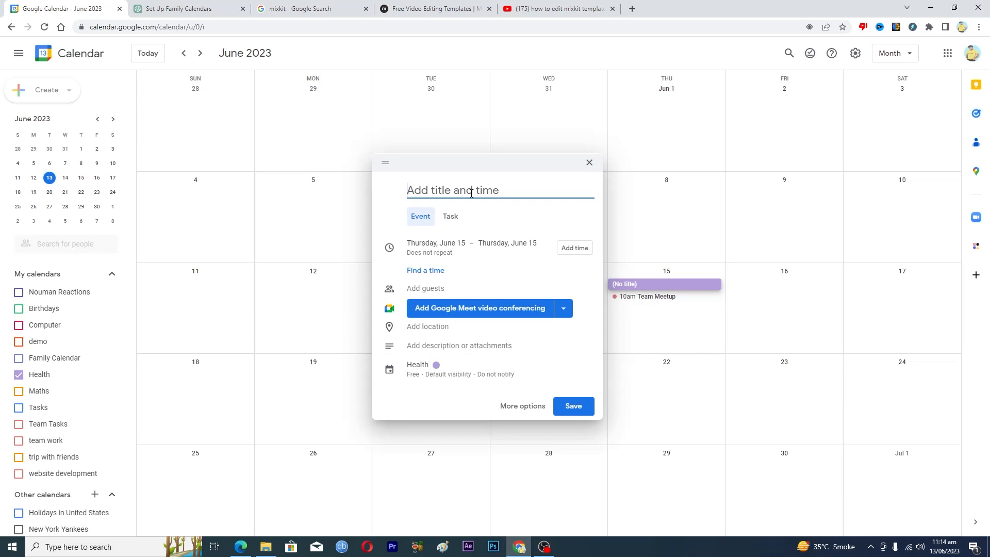
text(brie)
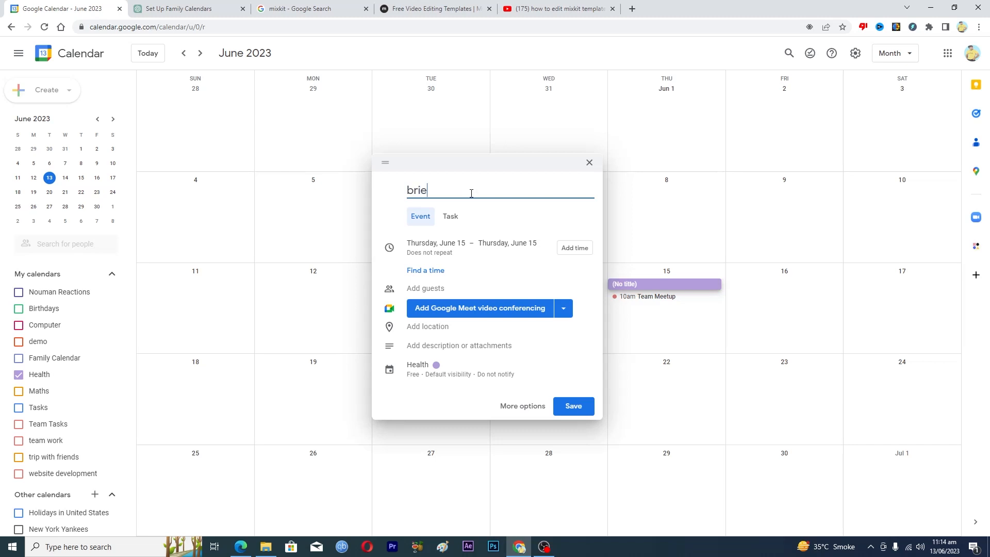
text(fing about project)
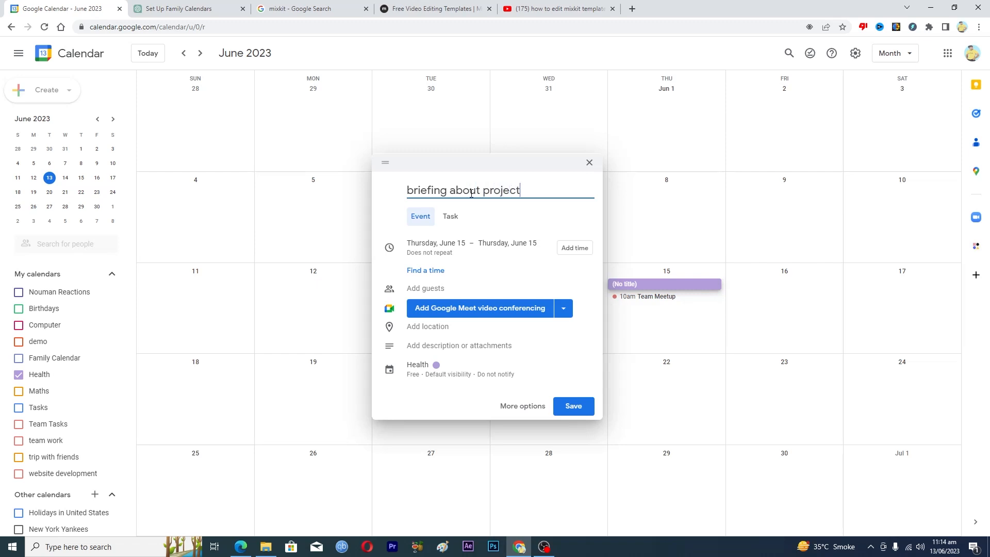
Step: Add a time to the project briefing event and set its start to 11:00am
click(574, 248)
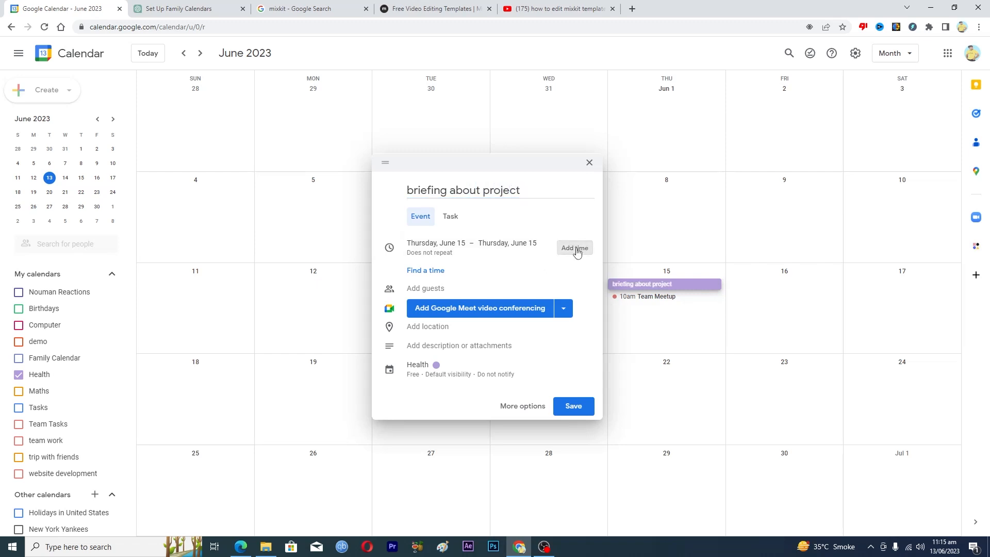
click(495, 244)
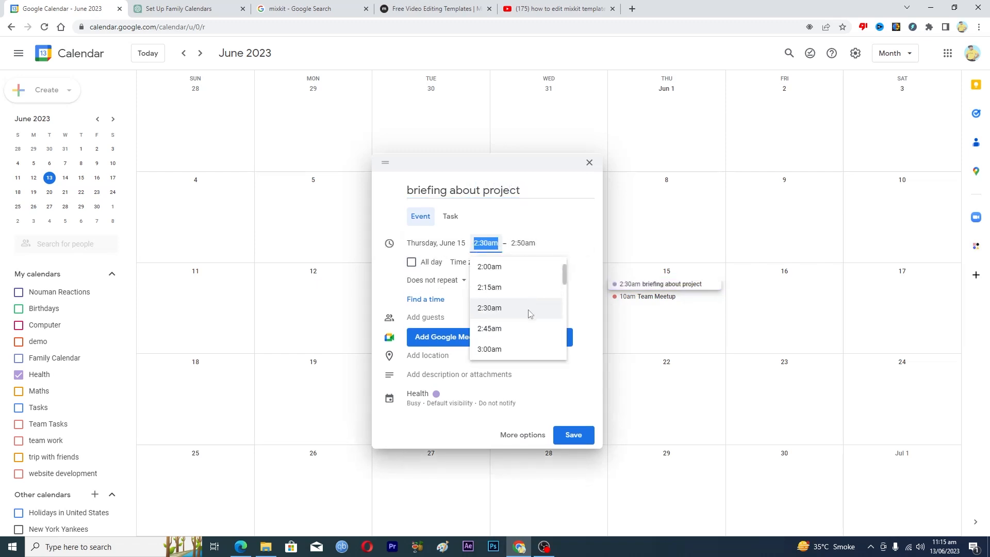
scroll(530, 315, down, 10)
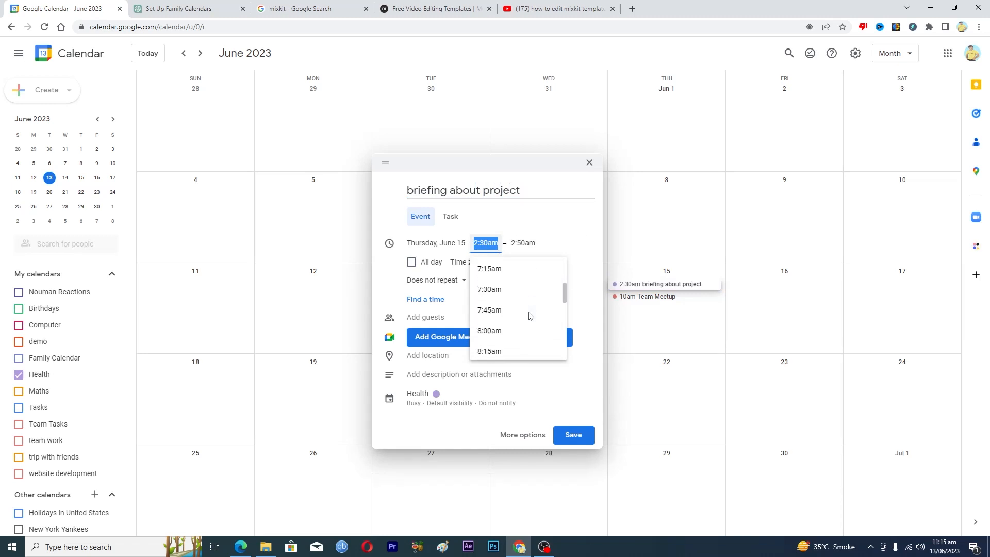
scroll(530, 316, down, 4)
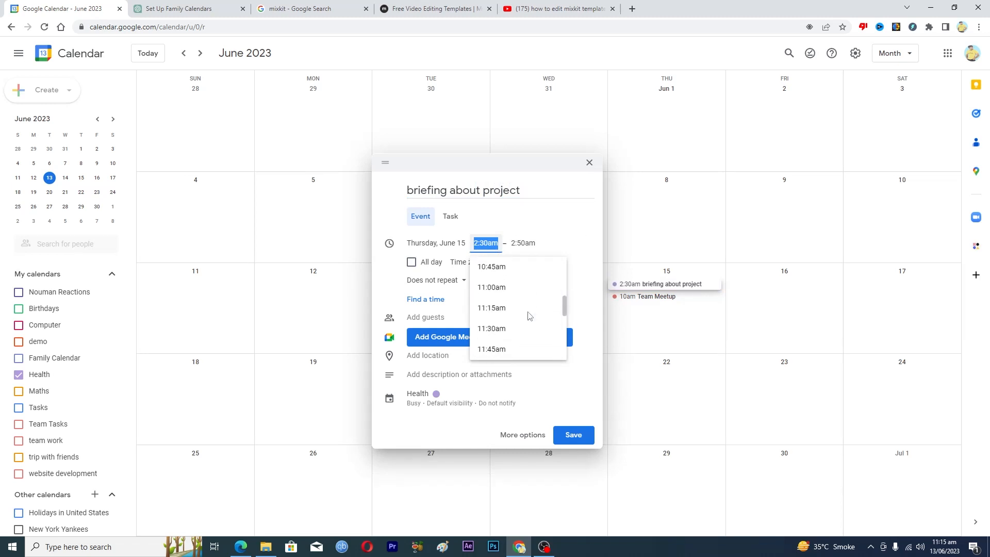
click(490, 287)
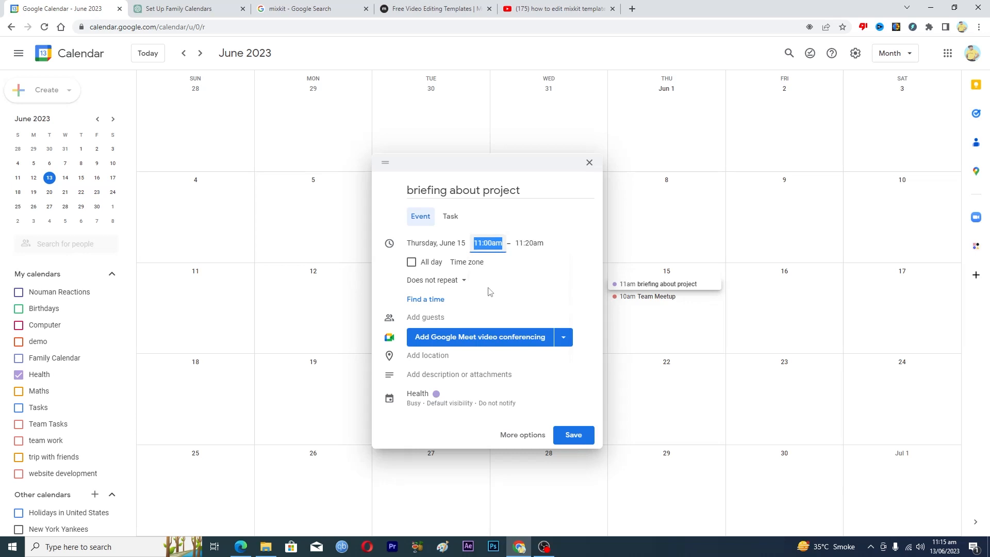
click(434, 317)
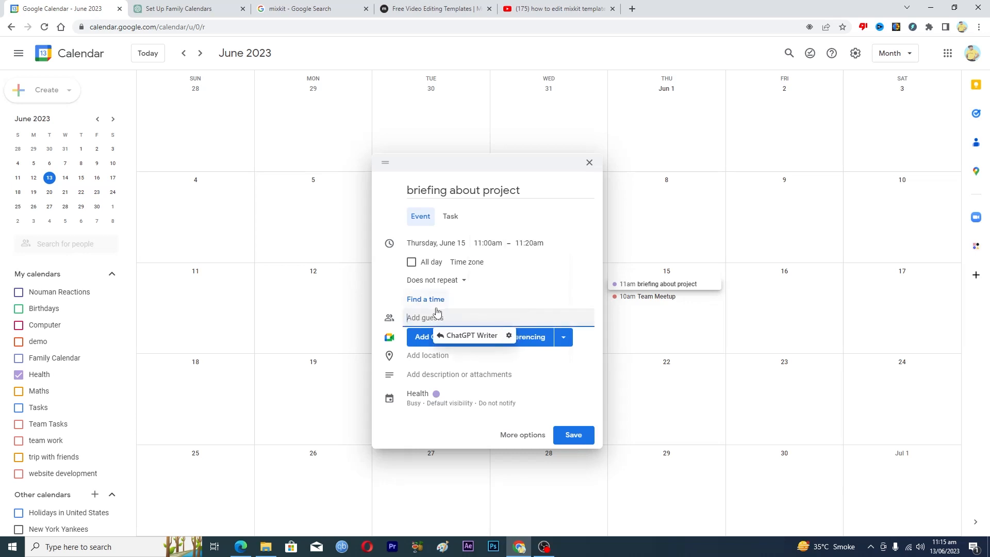
click(435, 356)
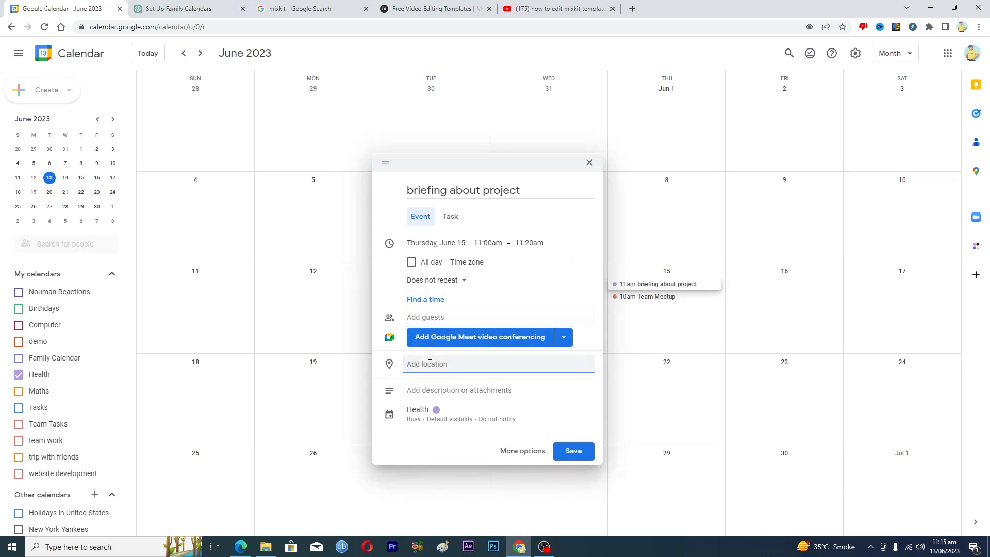
Step: Give the project briefing event the dark green color and save it
click(437, 412)
click(457, 402)
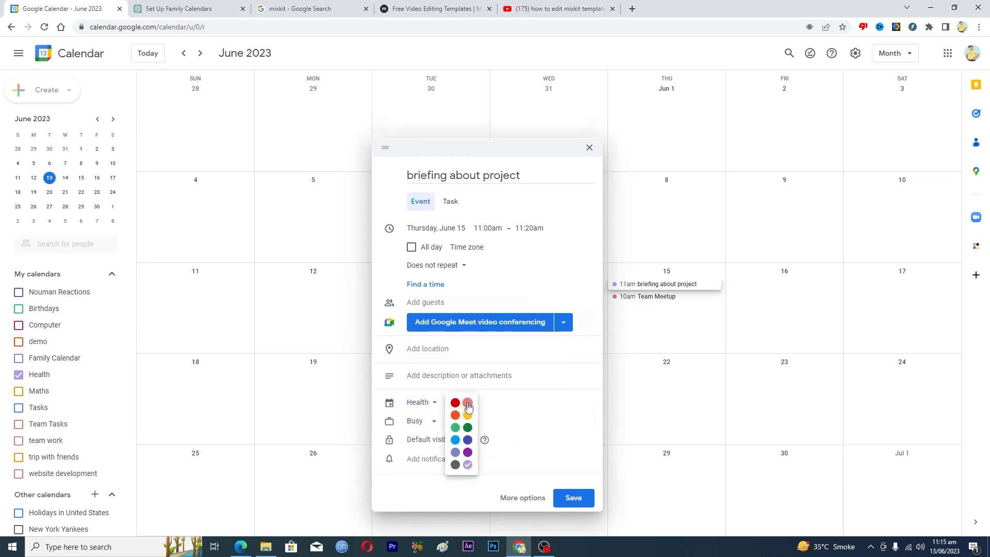
click(468, 428)
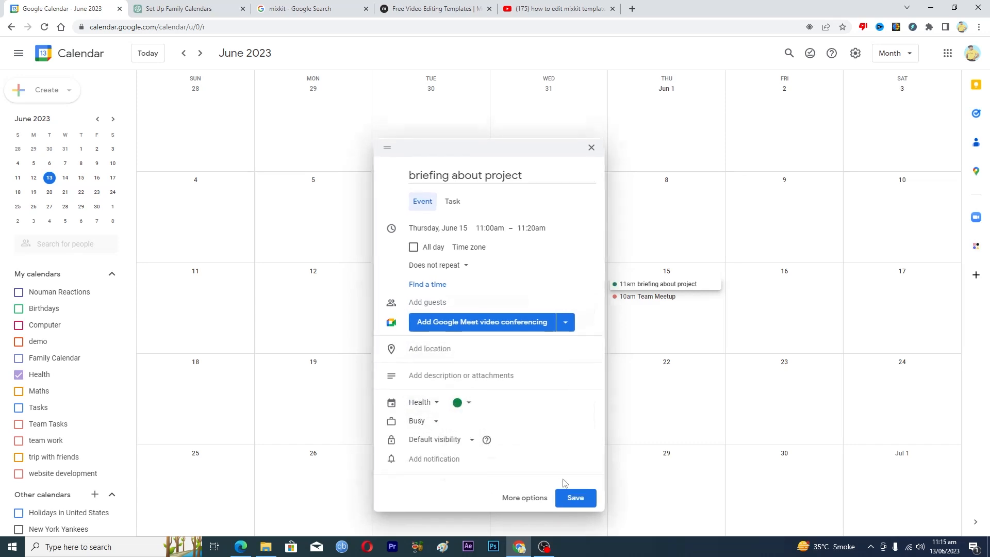
click(575, 498)
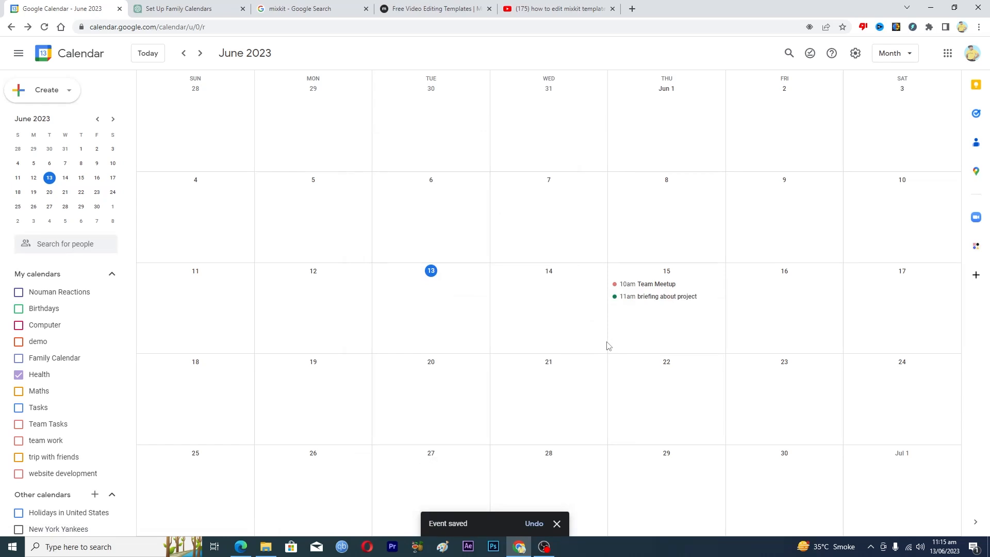
Step: Start a third event on Thursday, June 15 with the title "lunch"
click(637, 311)
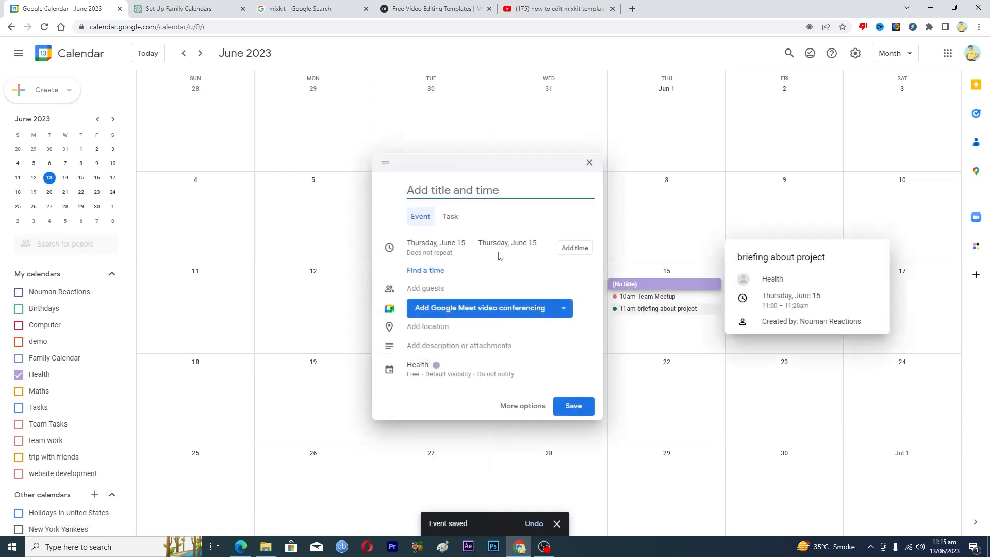
text(lu)
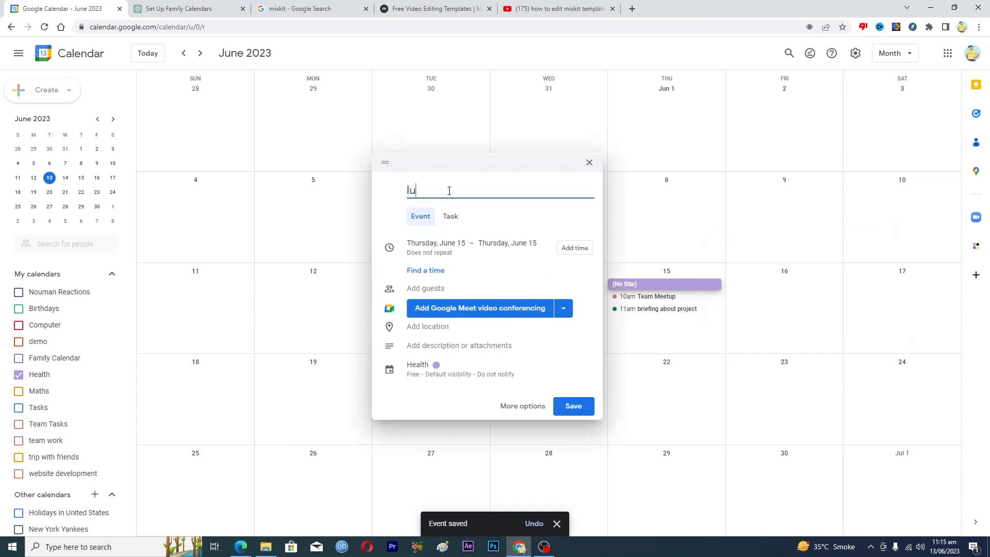
text(nch)
Step: Add a time to the lunch event and set its start to 12:00pm
click(577, 252)
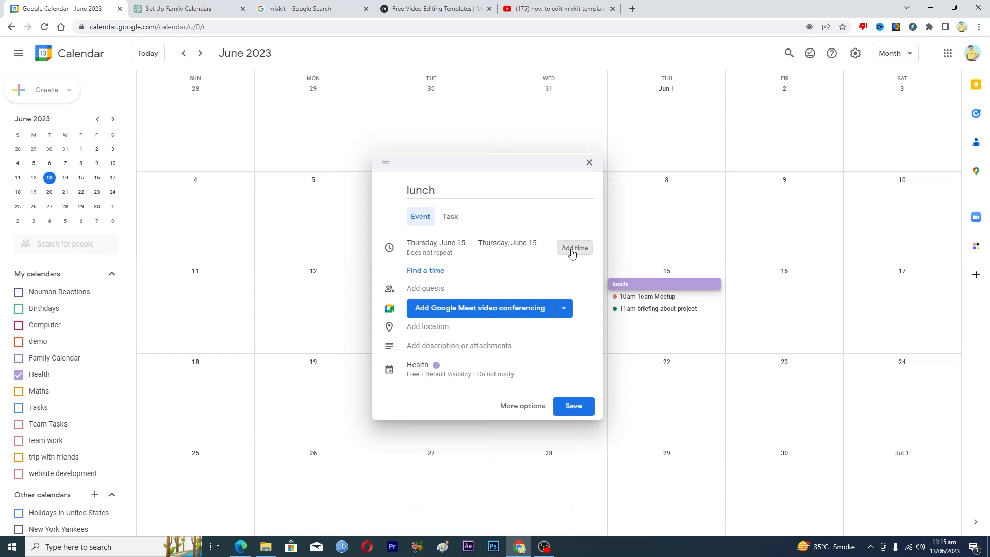
click(571, 252)
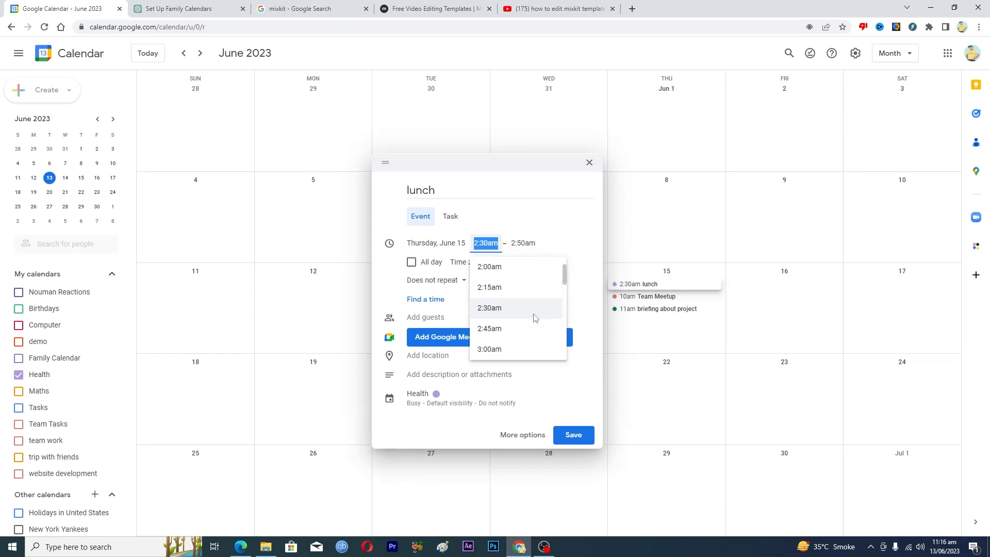
scroll(526, 320, down, 15)
scroll(525, 321, down, 3)
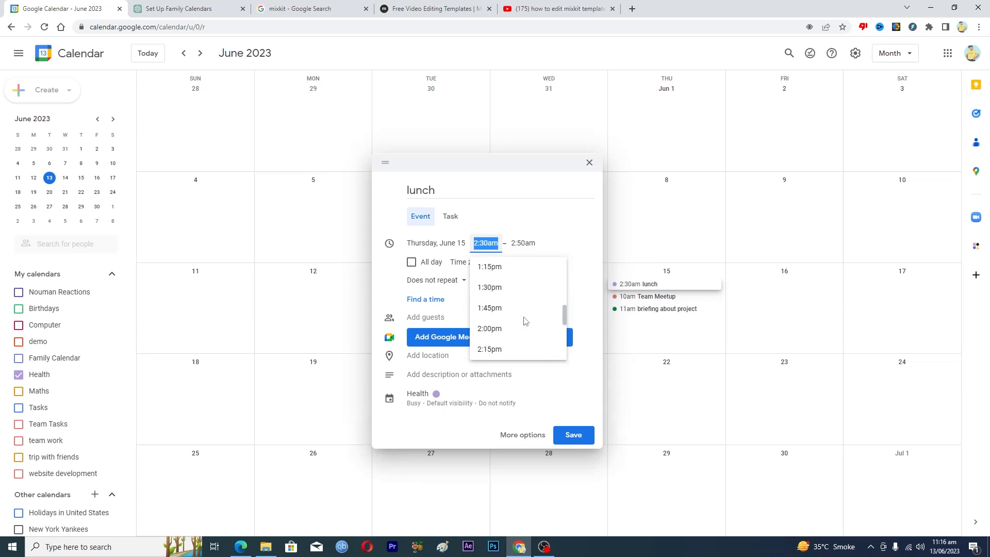
scroll(523, 321, up, 3)
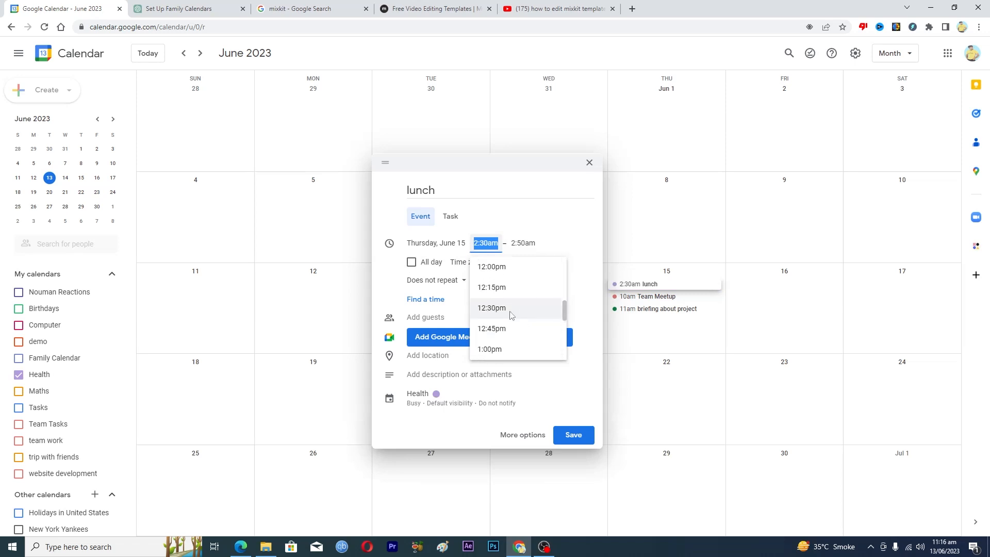
click(489, 267)
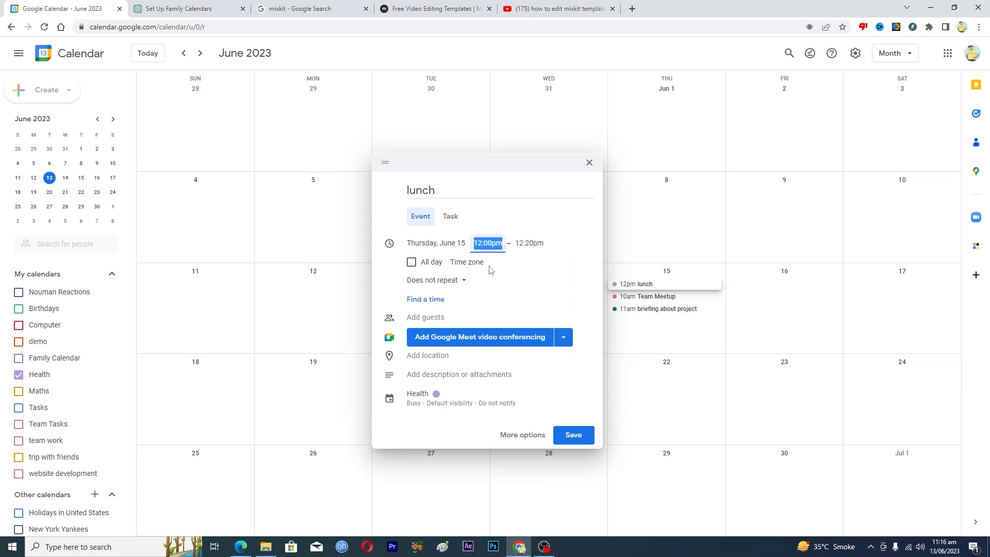
Step: Set the lunch event's end time to 1:00pm
click(527, 244)
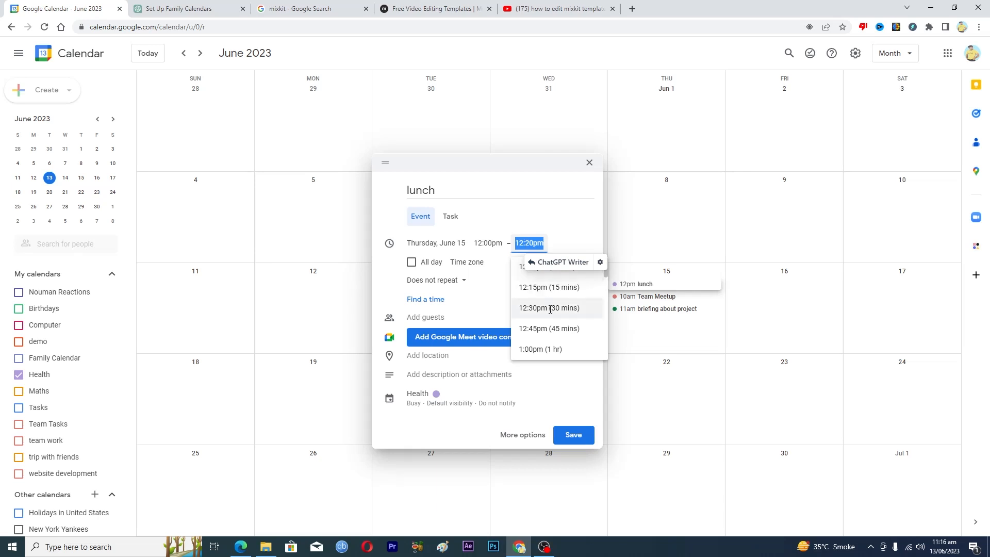
click(540, 349)
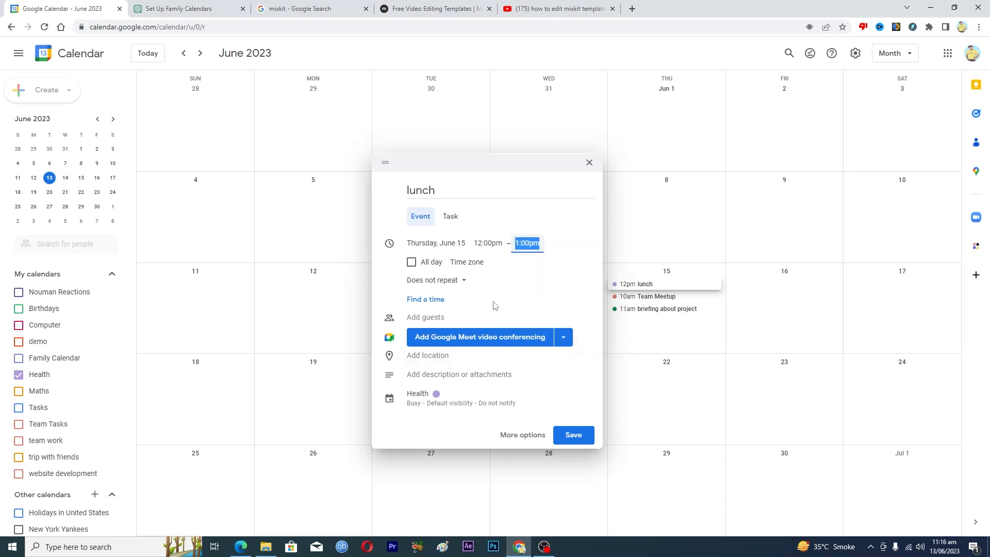
click(427, 317)
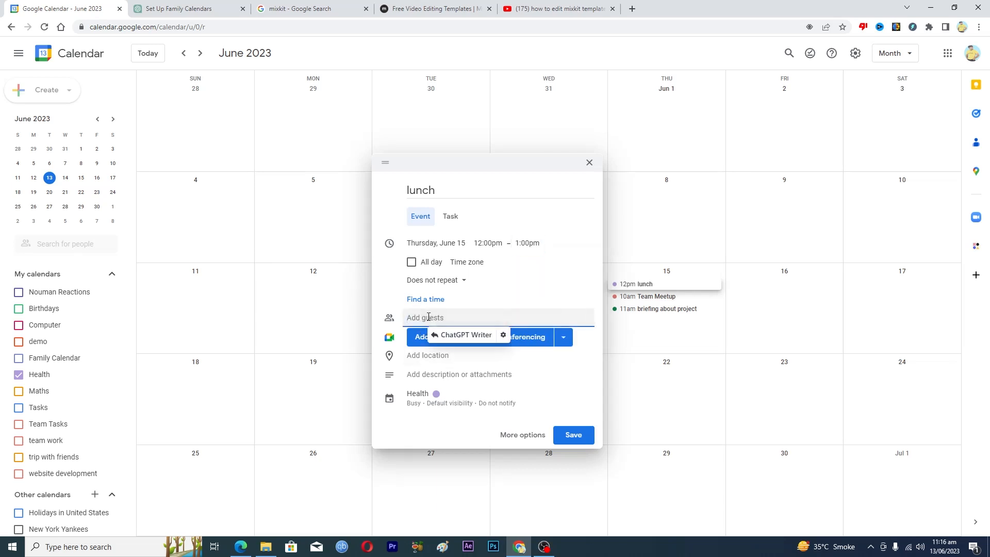
Step: Give the lunch event the light blue color and save it
click(464, 402)
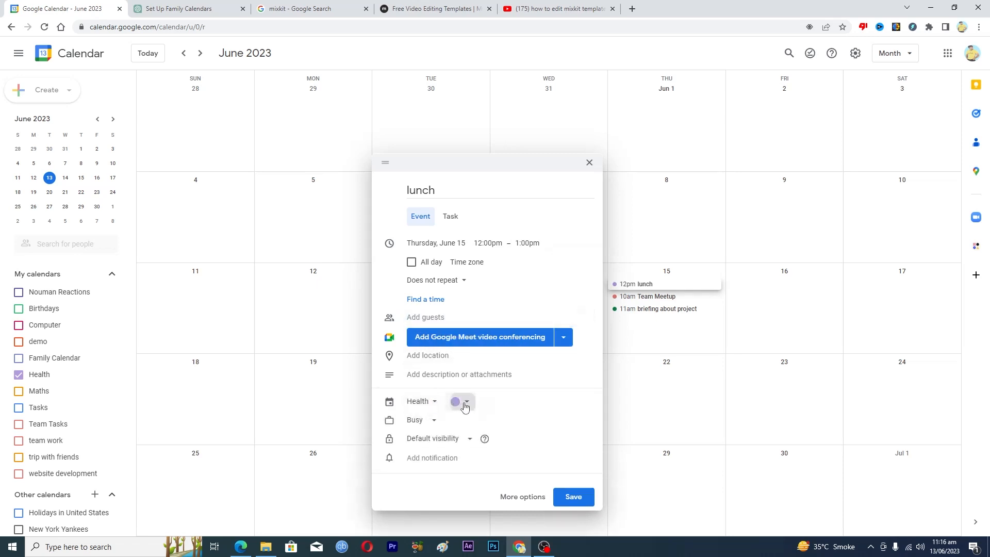
click(464, 405)
click(451, 440)
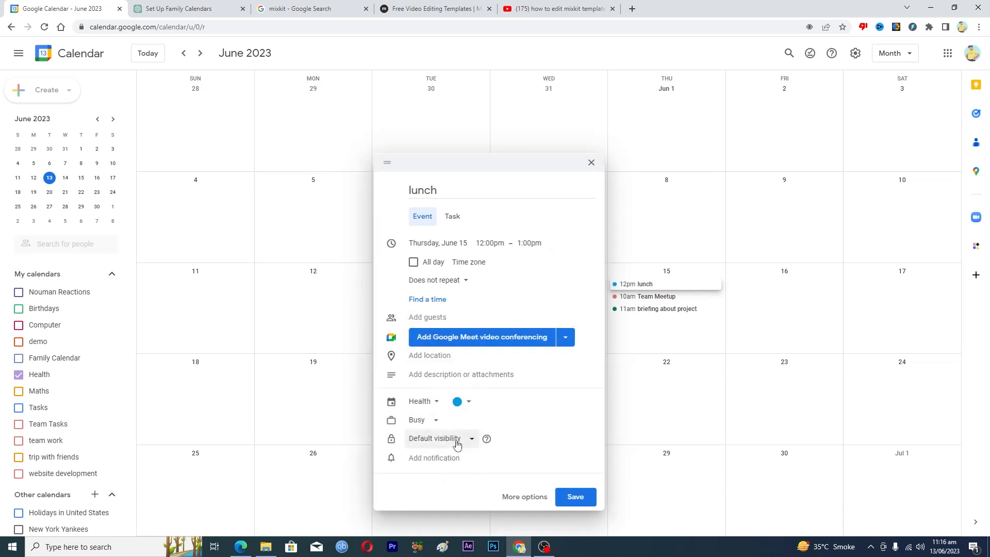
click(587, 497)
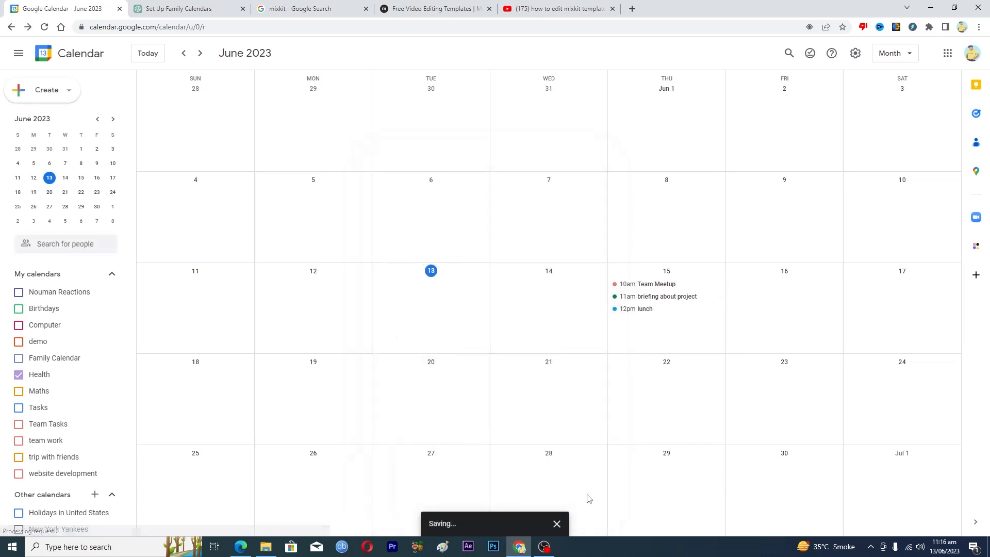
Step: Start a fourth event on Thursday, June 15 with the title "ending"
click(630, 323)
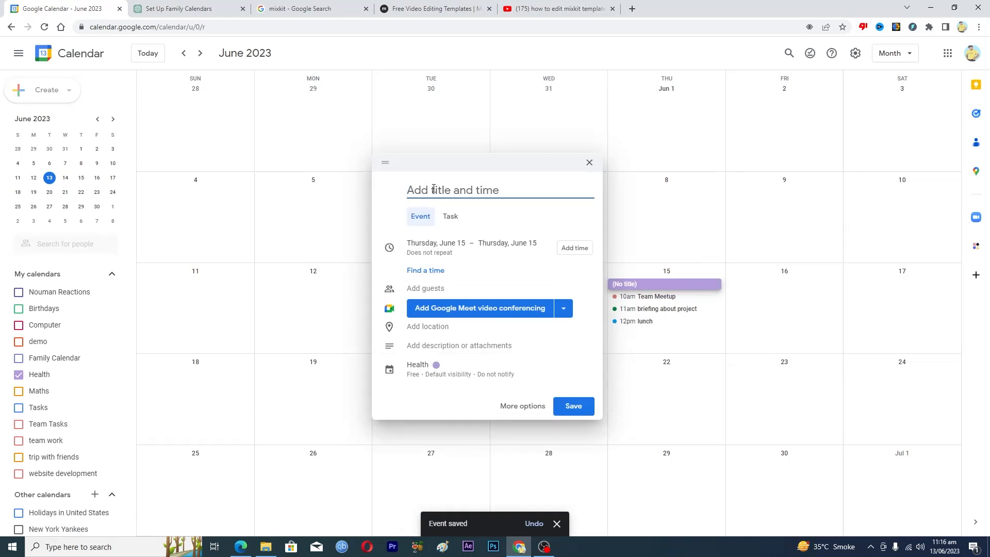
text(endin)
text(g)
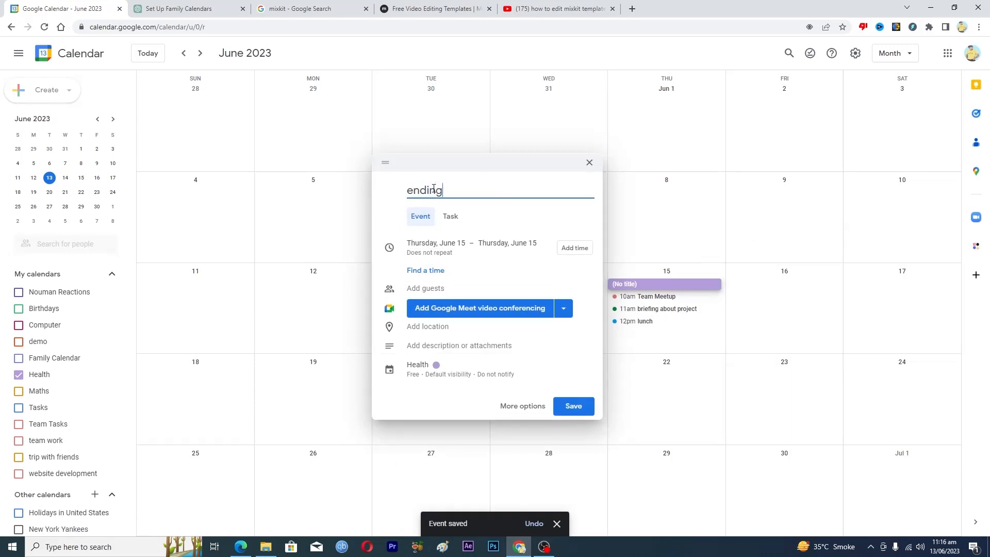
Step: Add a time to the ending event and set its start to 1:00pm
click(577, 253)
click(486, 243)
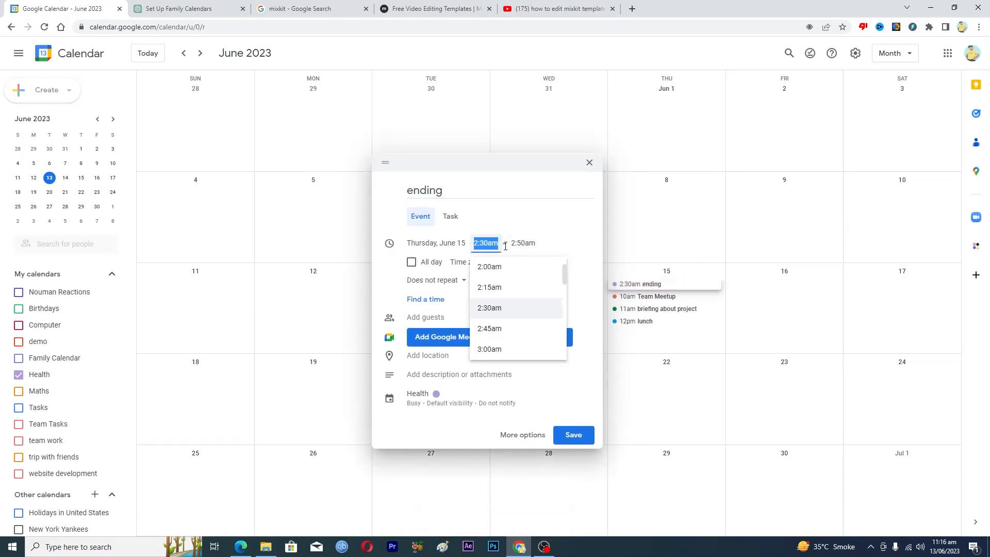
drag(564, 285, 566, 301)
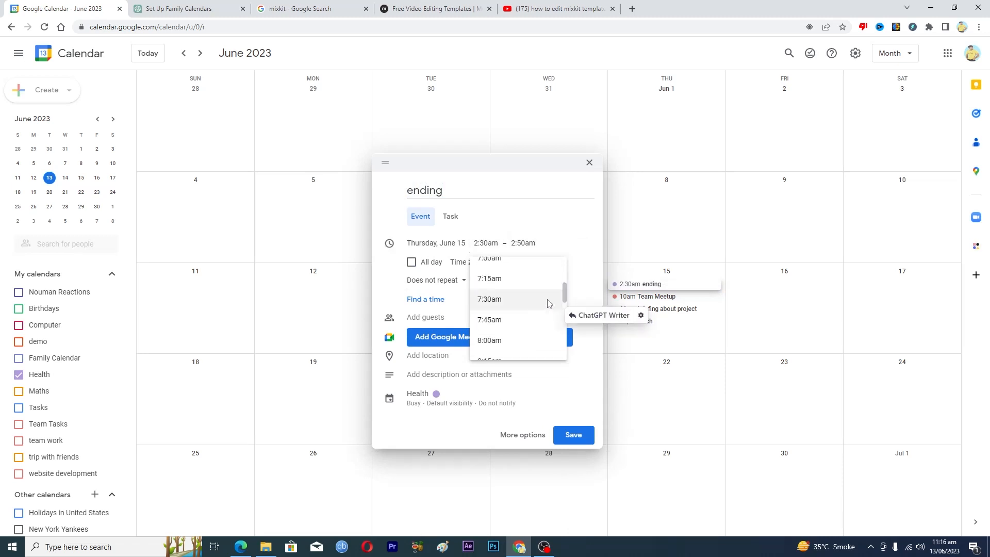
scroll(525, 316, down, 3)
scroll(526, 316, down, 5)
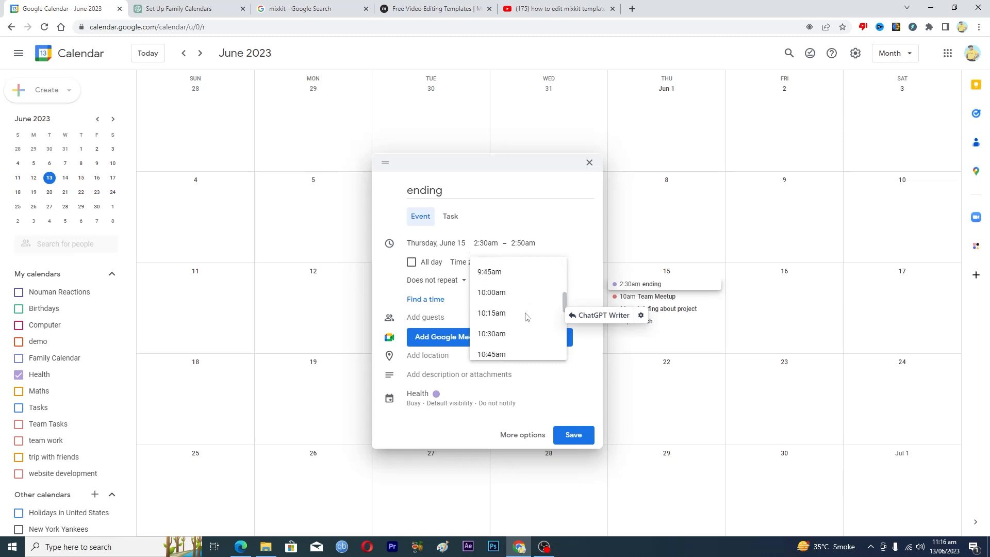
scroll(525, 316, down, 3)
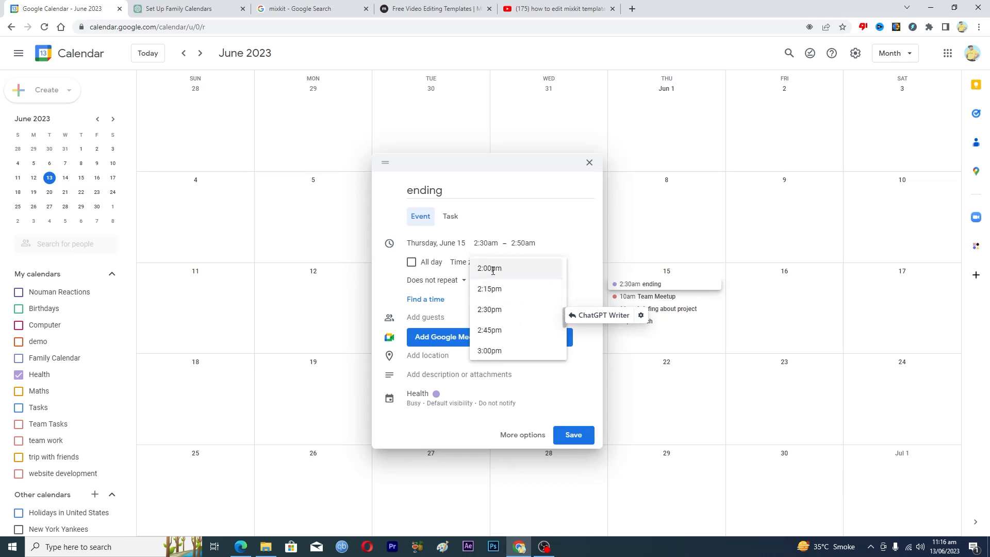
scroll(497, 289, up, 3)
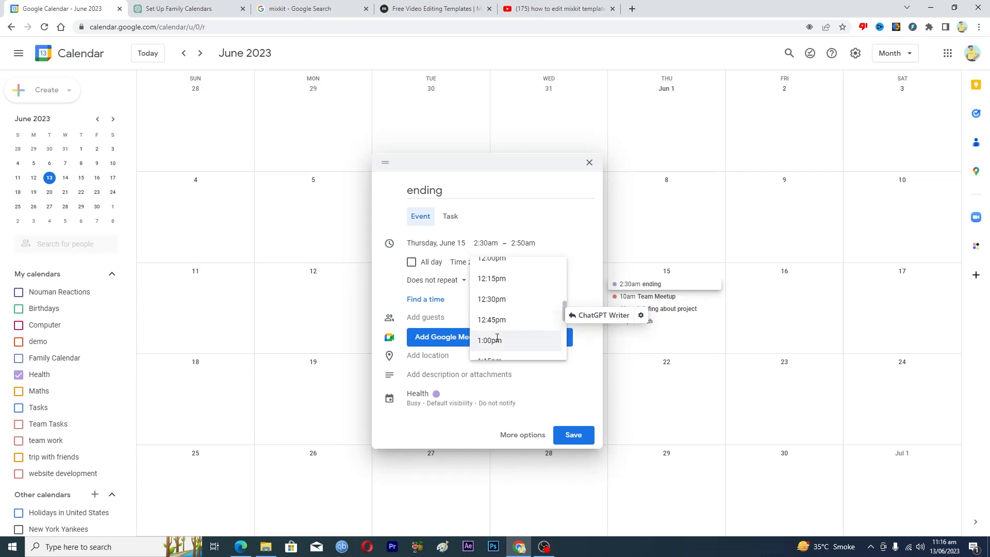
click(496, 340)
Step: Set the ending event's end time to 2:00pm
click(524, 243)
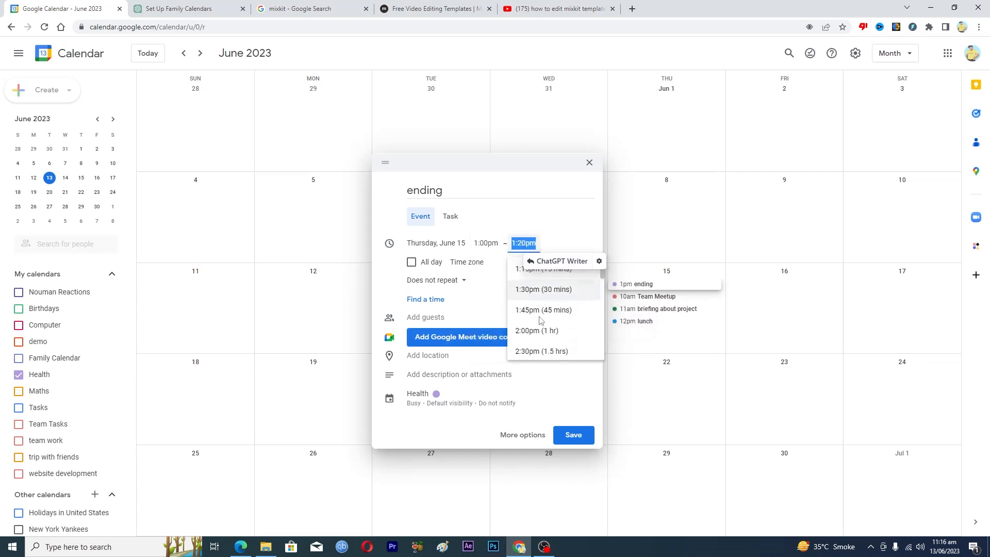
scroll(523, 309, down, 1)
click(524, 294)
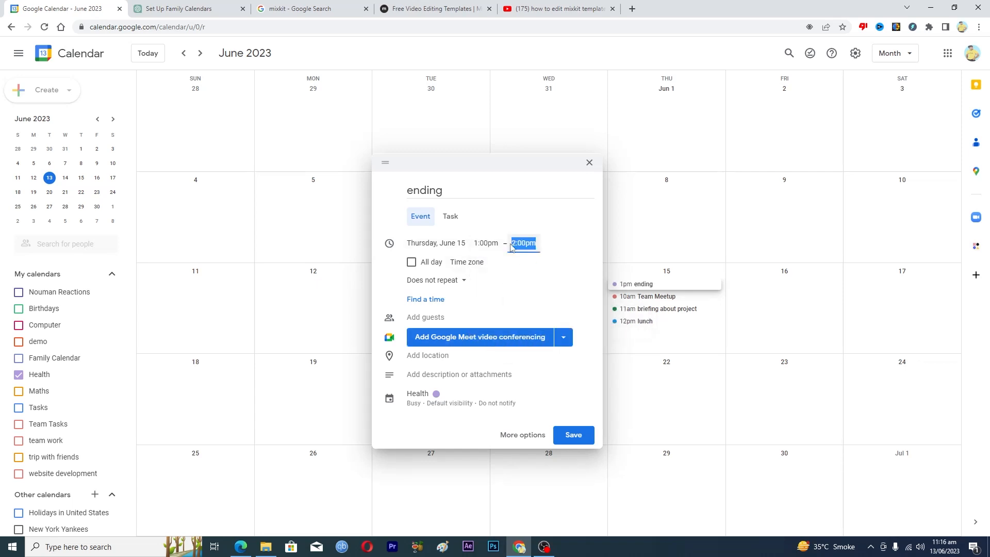
click(426, 317)
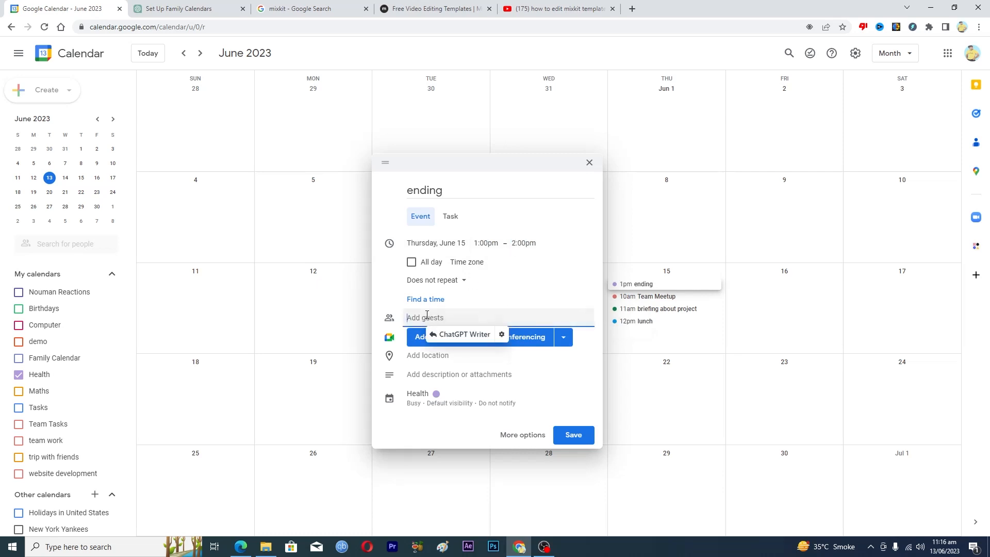
Step: Give the ending event the dark gray color and save it
click(436, 395)
click(468, 402)
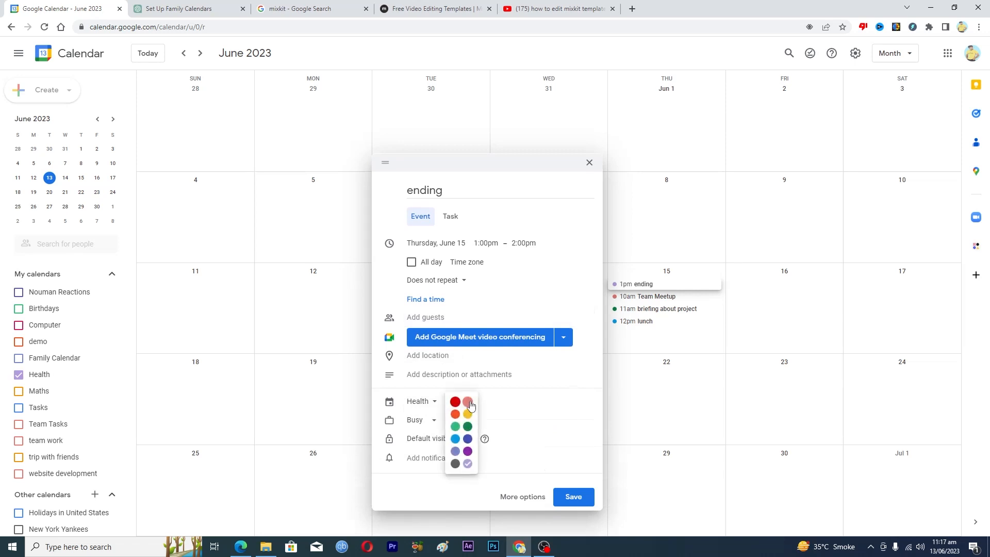
click(455, 463)
click(573, 496)
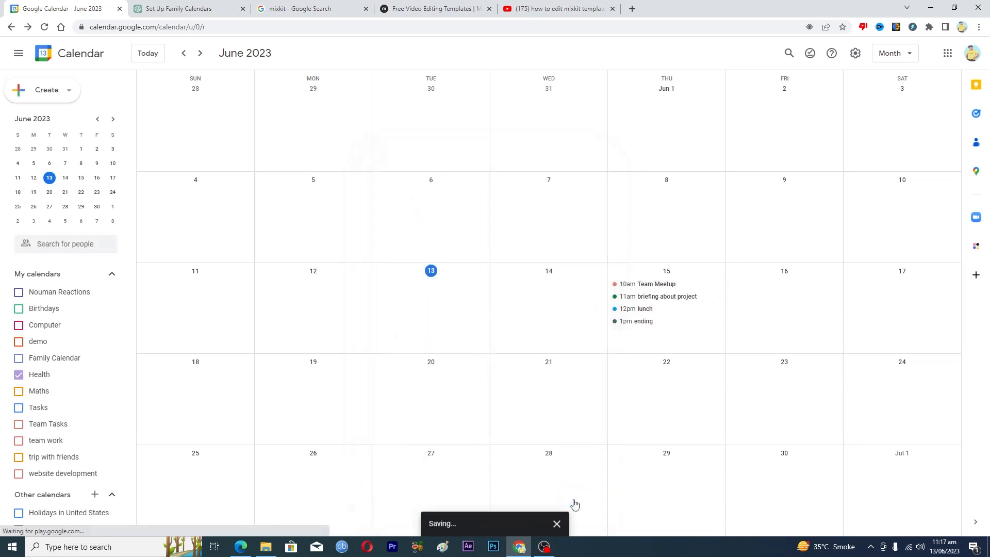